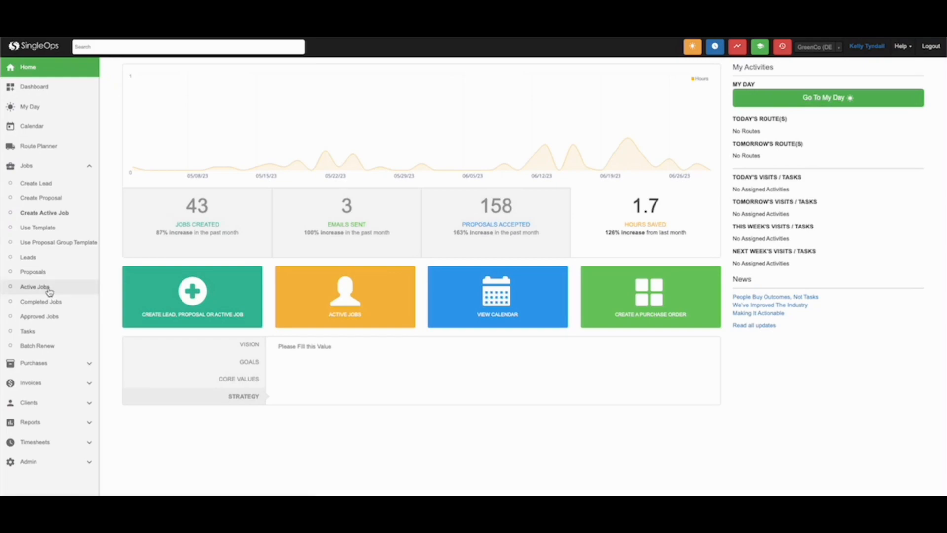
List the active visits and filter them by start date from 06/30/2023 to 06/30/2023.
{"action": "left_click", "coordinate": [50, 291]}
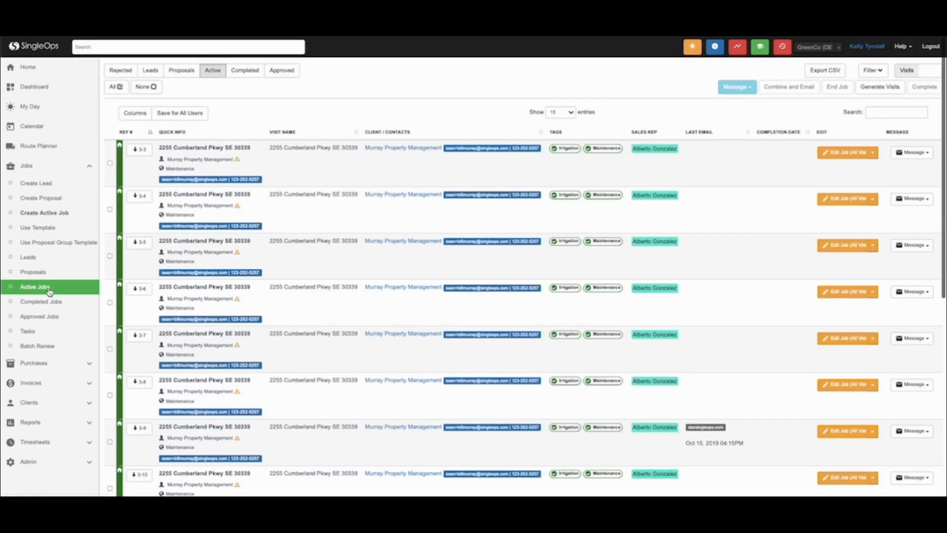
{"action": "left_click", "coordinate": [907, 71]}
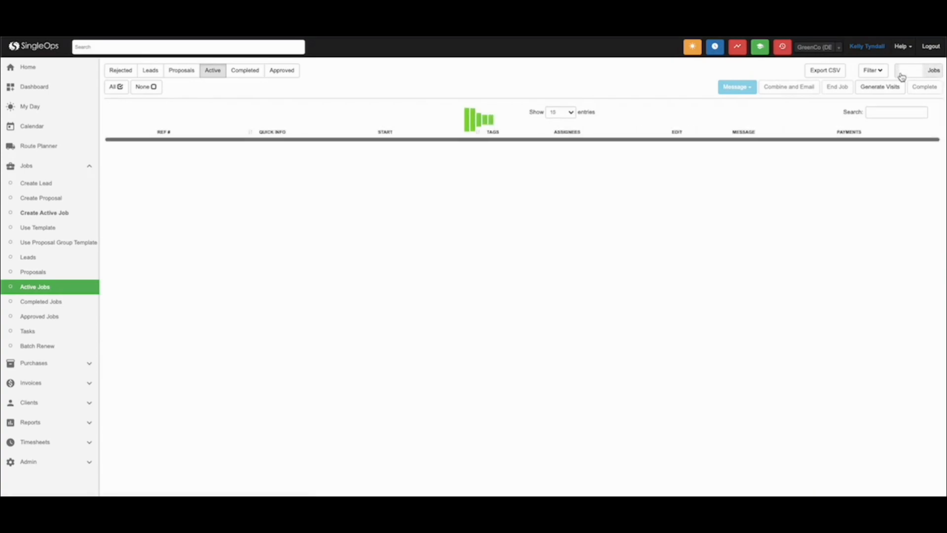
{"action": "left_click", "coordinate": [871, 73]}
{"action": "left_click", "coordinate": [860, 153]}
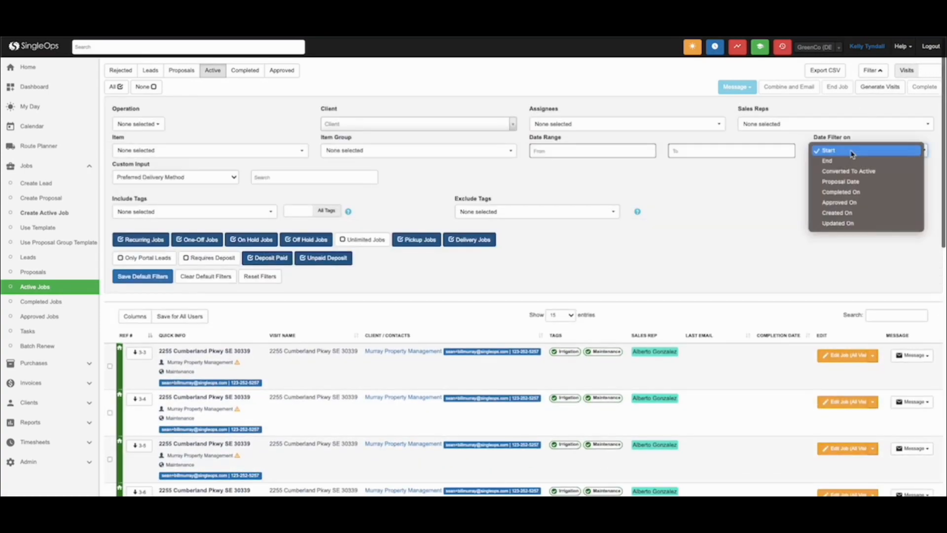
{"action": "left_click", "coordinate": [553, 151]}
{"action": "left_click", "coordinate": [610, 221]}
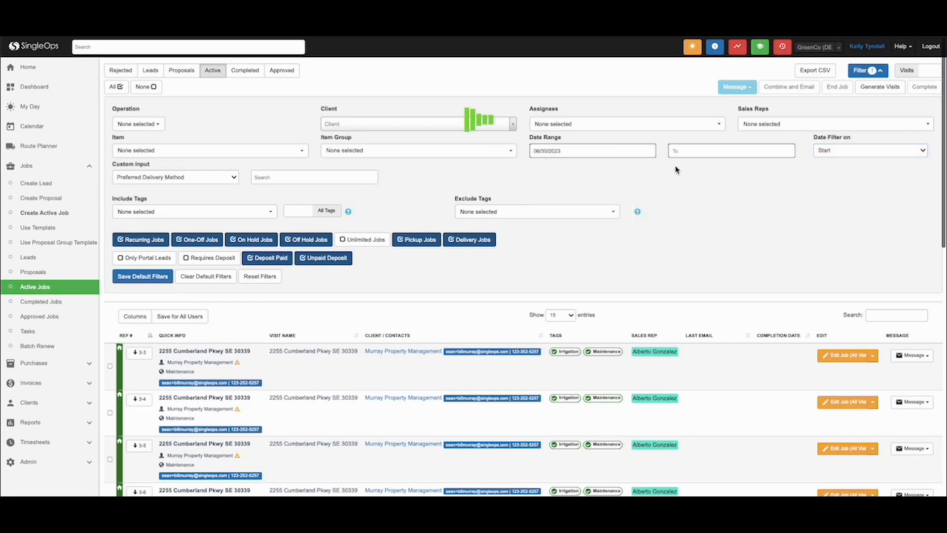
{"action": "left_click", "coordinate": [715, 151]}
{"action": "left_click", "coordinate": [743, 237]}
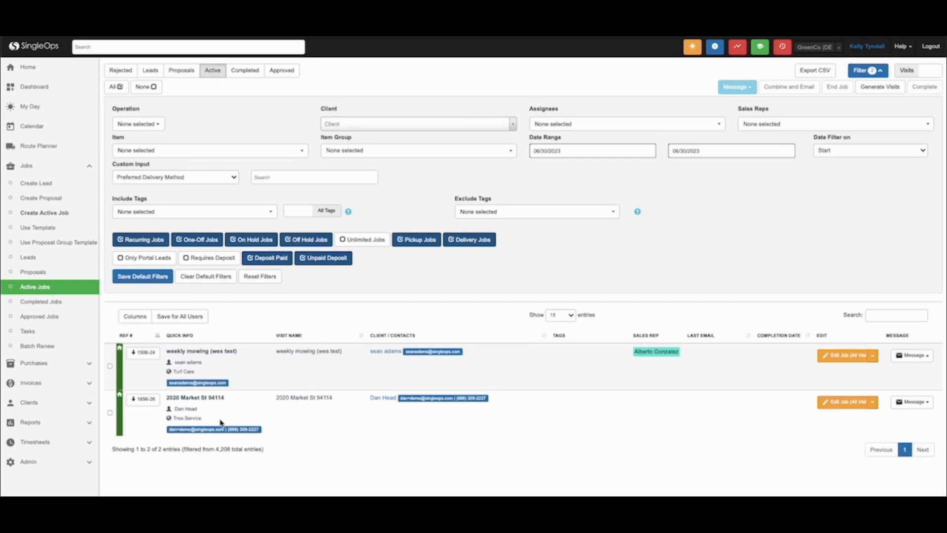
Show the completed visits for 06/30/2023 by Completed On date and filter them to the Needs Review tag.
{"action": "left_click", "coordinate": [245, 71]}
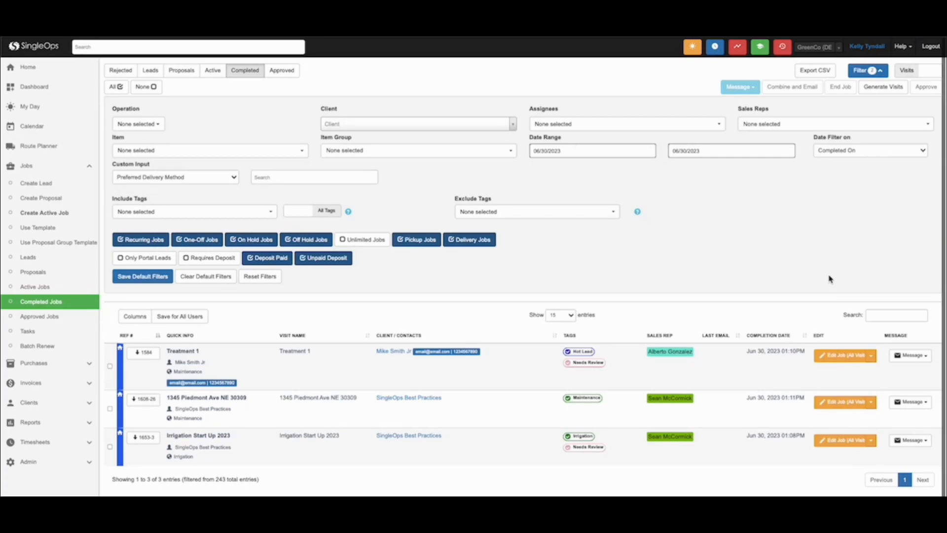
{"action": "left_click", "coordinate": [228, 217]}
{"action": "type", "text": "needs"}
{"action": "left_click", "coordinate": [189, 279]}
{"action": "left_click", "coordinate": [319, 341]}
Expand completed visit Treatment 1 and compare the billable and actual quantities of its PHC Crabapple Disease Treatment 1 item.
{"action": "left_click", "coordinate": [142, 355]}
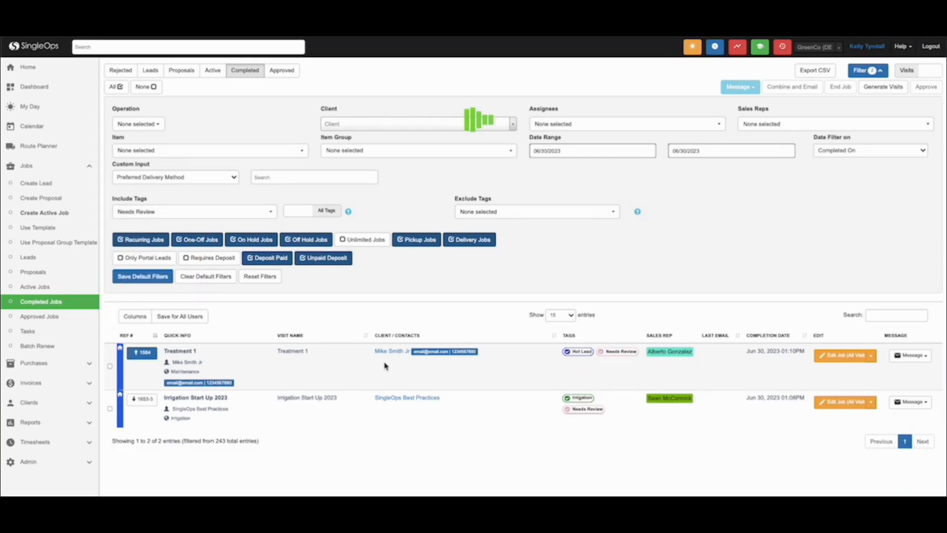
{"action": "scroll", "coordinate": [423, 401], "scroll_direction": "down", "scroll_amount": 5}
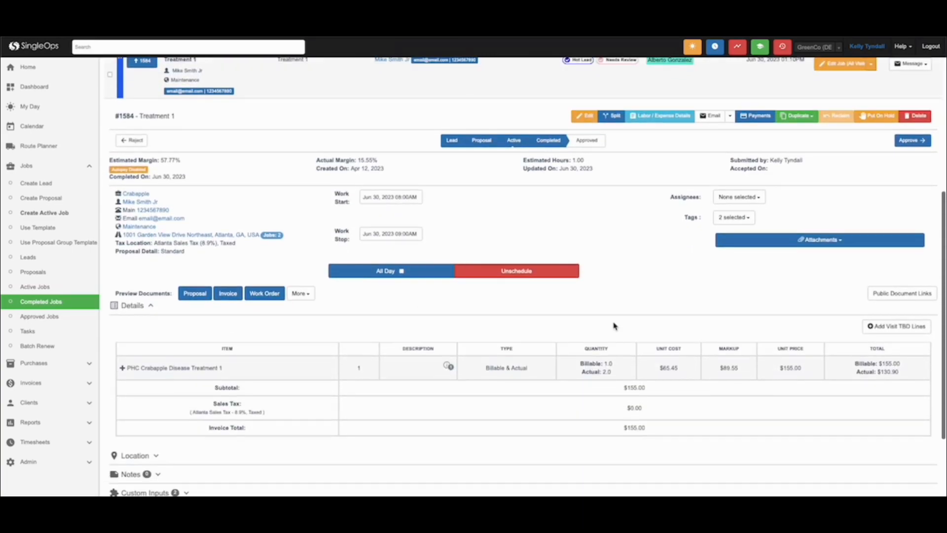
{"action": "left_click_drag", "start_coordinate": [581, 363], "coordinate": [626, 366]}
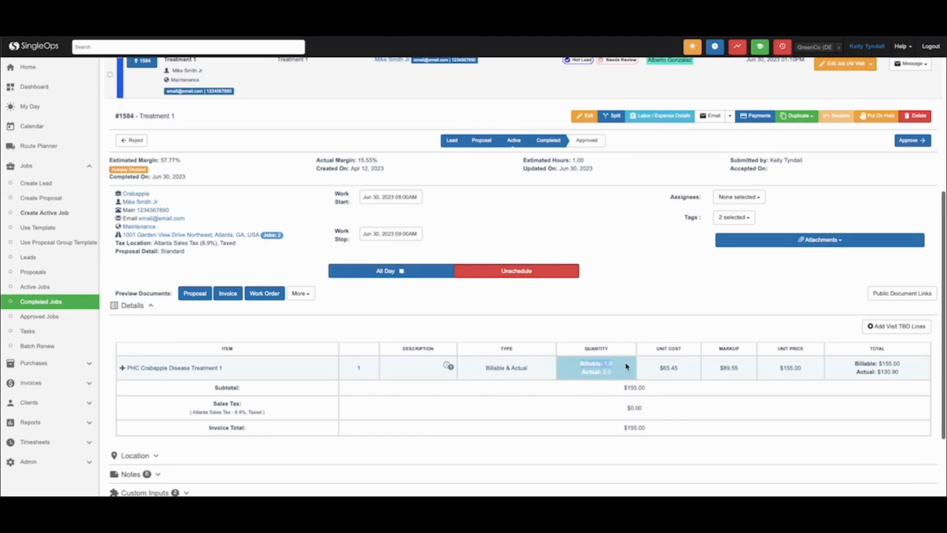
{"action": "left_click_drag", "start_coordinate": [581, 372], "coordinate": [613, 374]}
{"action": "left_click", "coordinate": [573, 387]}
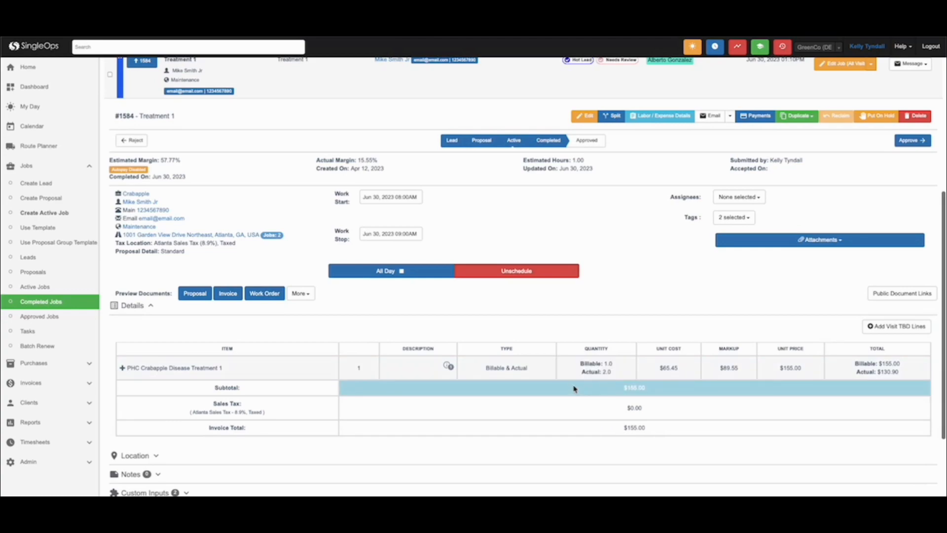
Expand the custom inputs of the Treatment 1 visit and read its completion notes.
{"action": "scroll", "coordinate": [573, 387], "scroll_direction": "down", "scroll_amount": 2}
{"action": "left_click", "coordinate": [185, 392]}
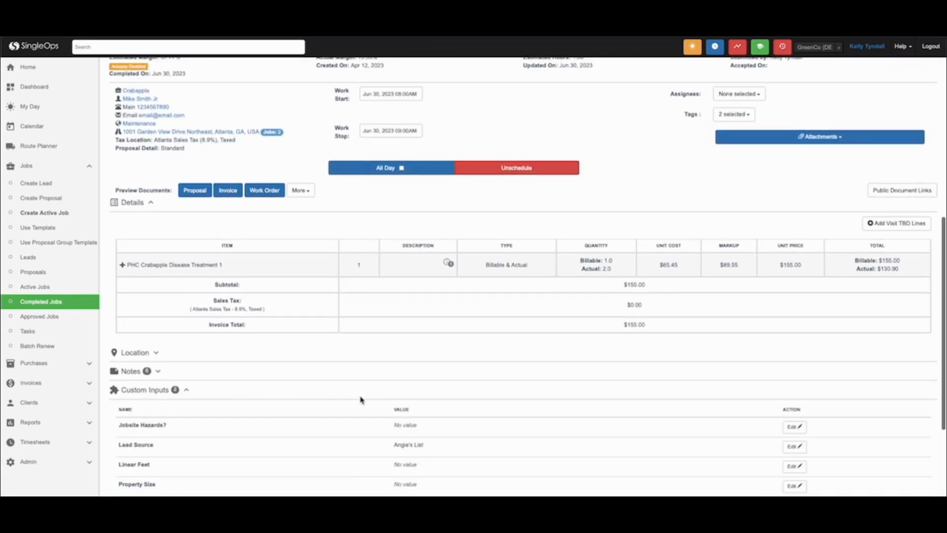
{"action": "scroll", "coordinate": [360, 399], "scroll_direction": "down", "scroll_amount": 2}
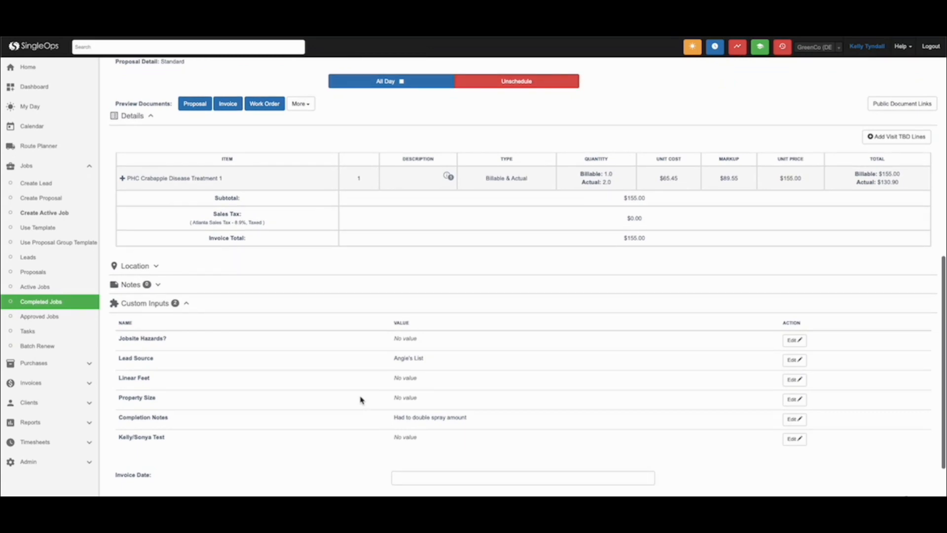
{"action": "left_click_drag", "start_coordinate": [395, 417], "coordinate": [475, 424]}
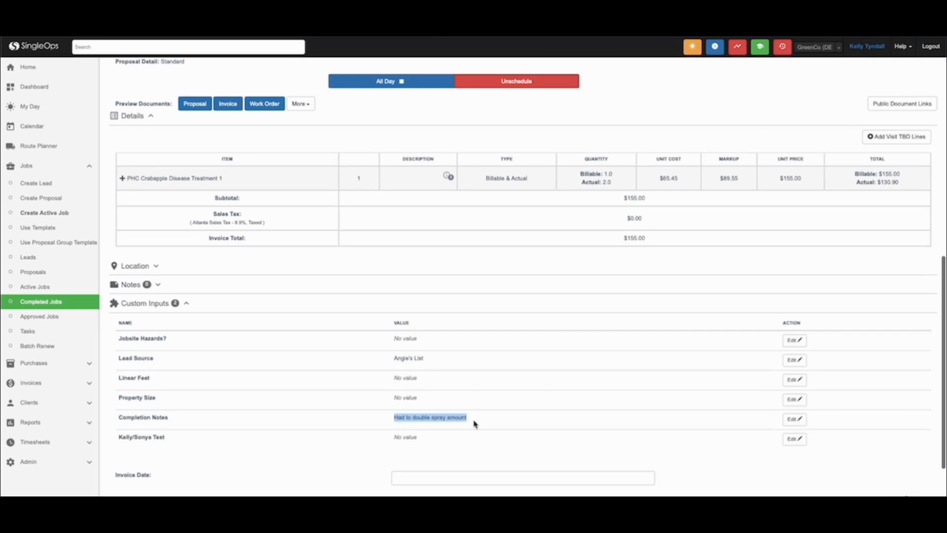
{"action": "left_click", "coordinate": [481, 387]}
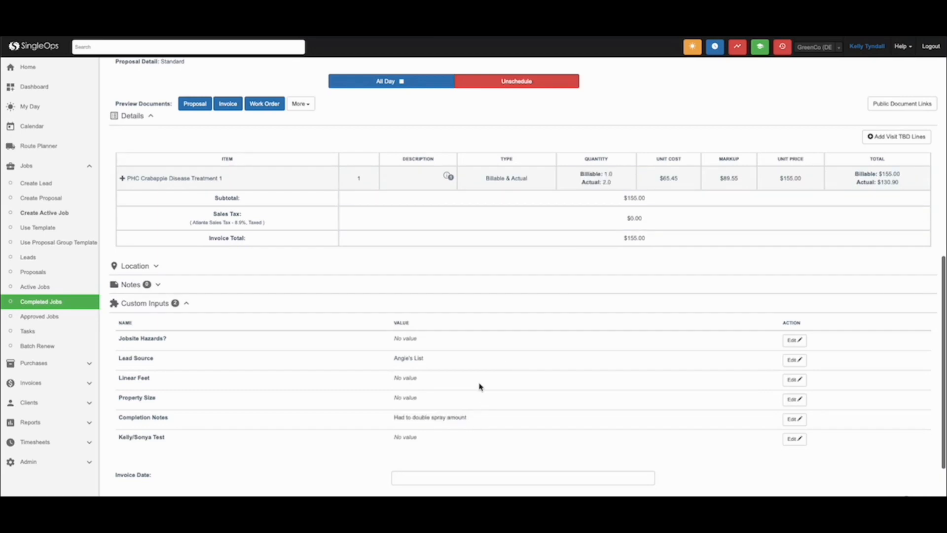
Open the Treatment 1 visit for editing in a separate tab, check its estimate, and return to the completed list.
{"action": "scroll", "coordinate": [481, 387], "scroll_direction": "up", "scroll_amount": 5}
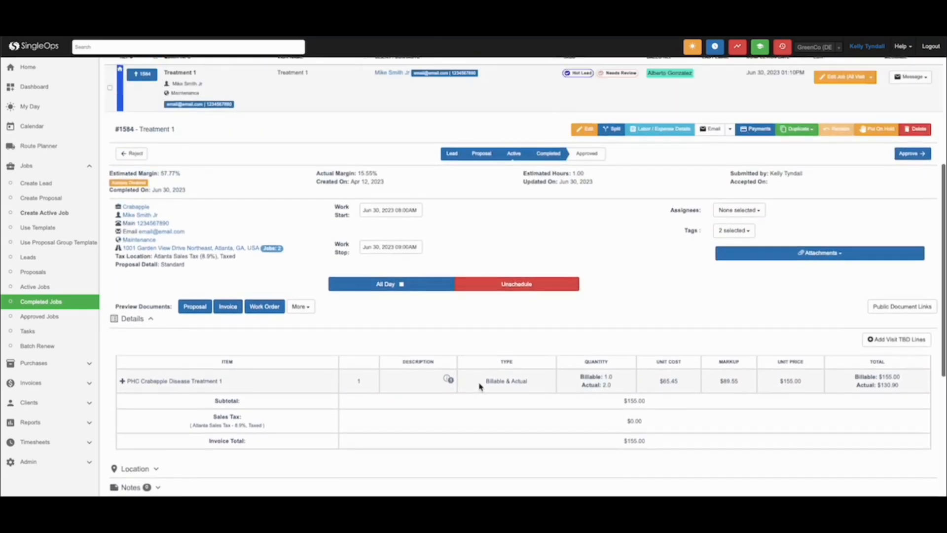
{"action": "right_click", "coordinate": [586, 164]}
{"action": "left_click", "coordinate": [604, 168]}
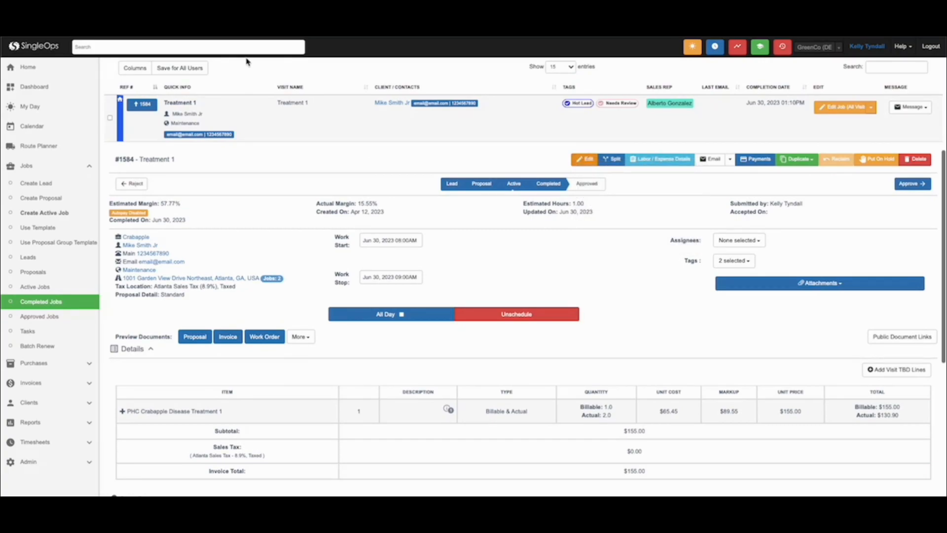
{"action": "left_click", "coordinate": [246, 30]}
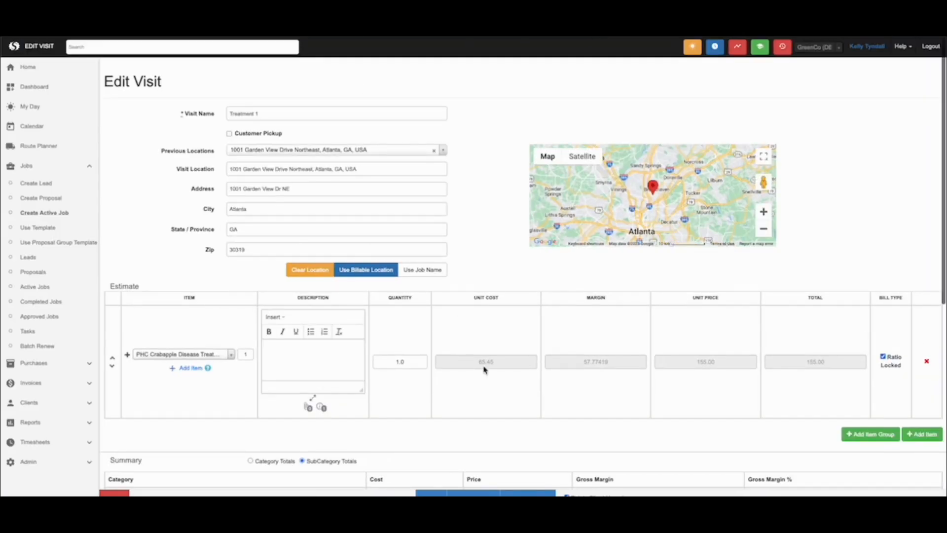
{"action": "left_click", "coordinate": [99, 30]}
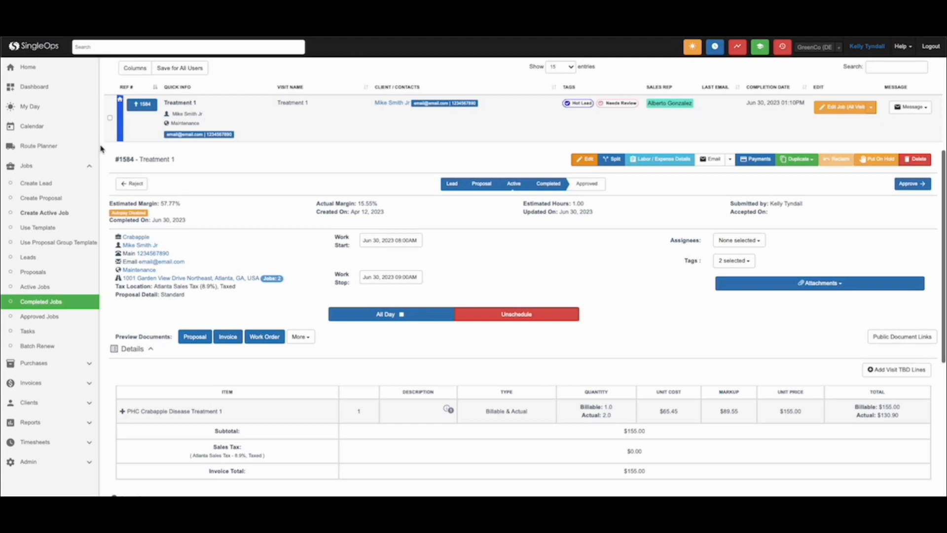
Remove the Needs Review tag from the Treatment 1 visit and collapse its details.
{"action": "left_click", "coordinate": [732, 262]}
{"action": "left_click", "coordinate": [740, 316]}
{"action": "type", "text": "nee"}
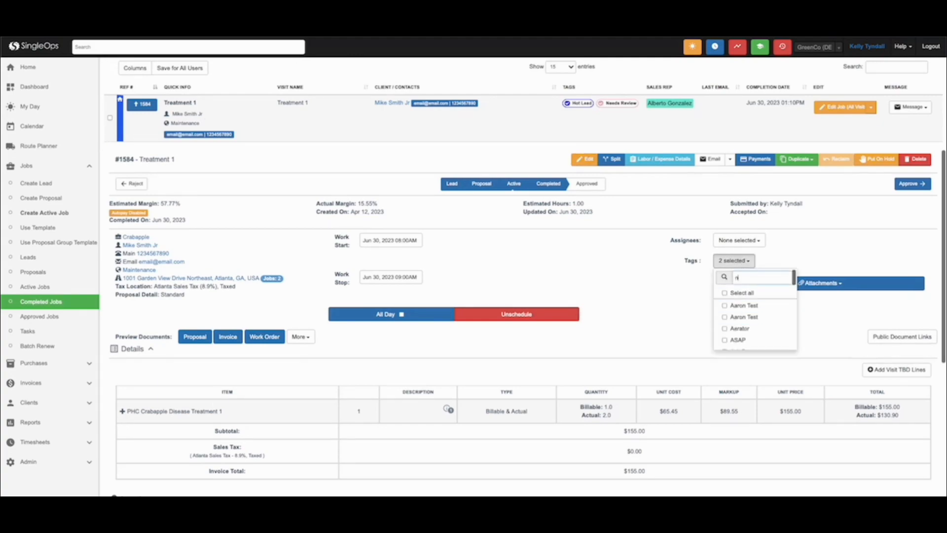
{"action": "left_click", "coordinate": [696, 331]}
{"action": "left_click", "coordinate": [142, 105]}
Expand the Irrigation Start Up 2023 visit and its Irrigation Start Up item to examine the actual and billable lines.
{"action": "left_click", "coordinate": [142, 398]}
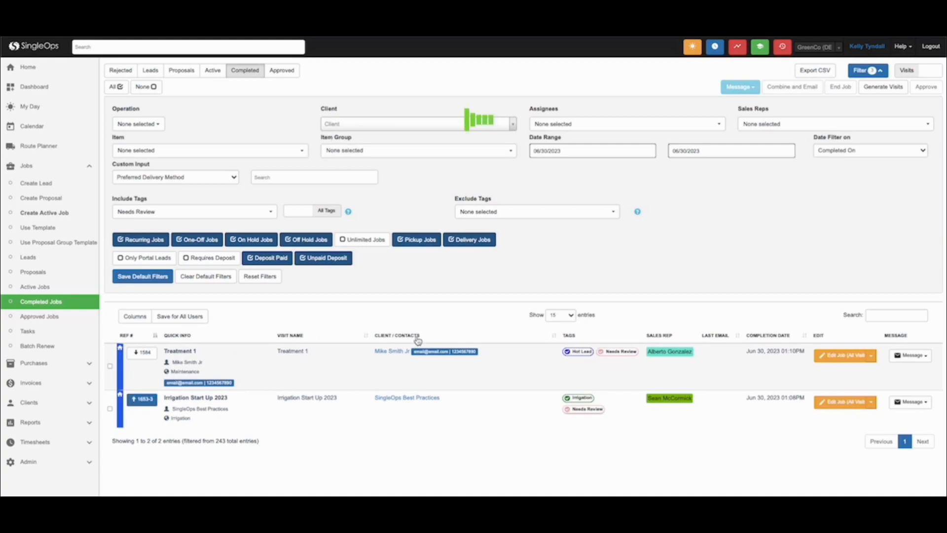
{"action": "scroll", "coordinate": [307, 409], "scroll_direction": "down", "scroll_amount": 7}
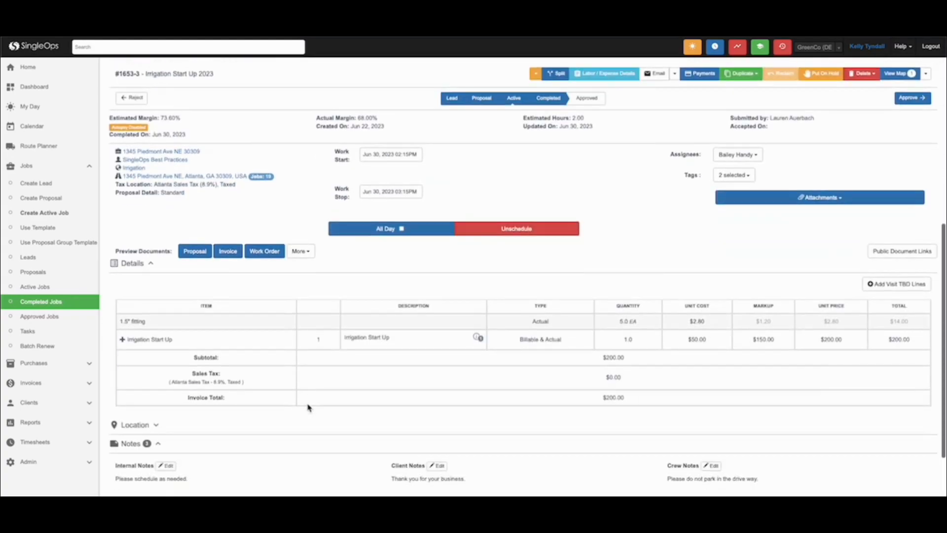
{"action": "left_click", "coordinate": [123, 340]}
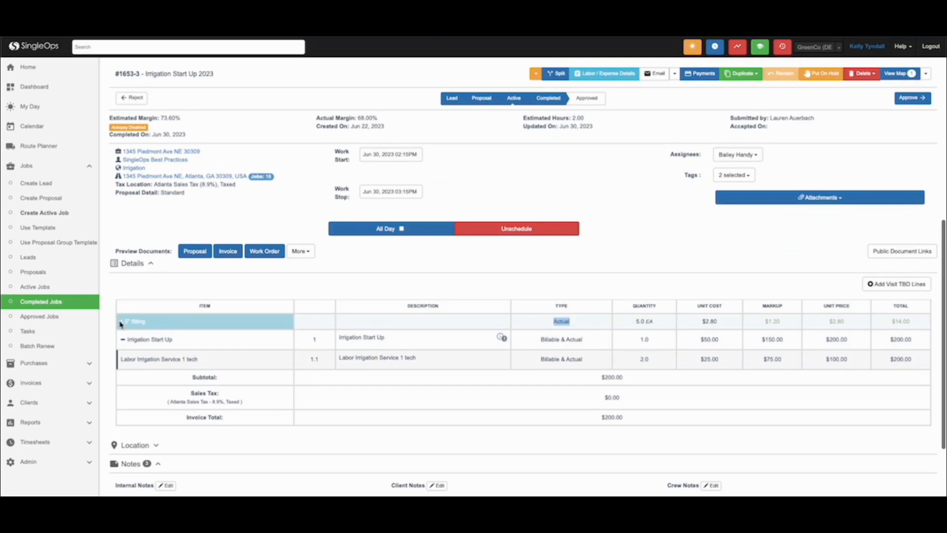
Expand the custom inputs of the Irrigation Start Up 2023 visit and read its completion notes.
{"action": "scroll", "coordinate": [175, 325], "scroll_direction": "down", "scroll_amount": 2}
{"action": "left_click", "coordinate": [182, 400]}
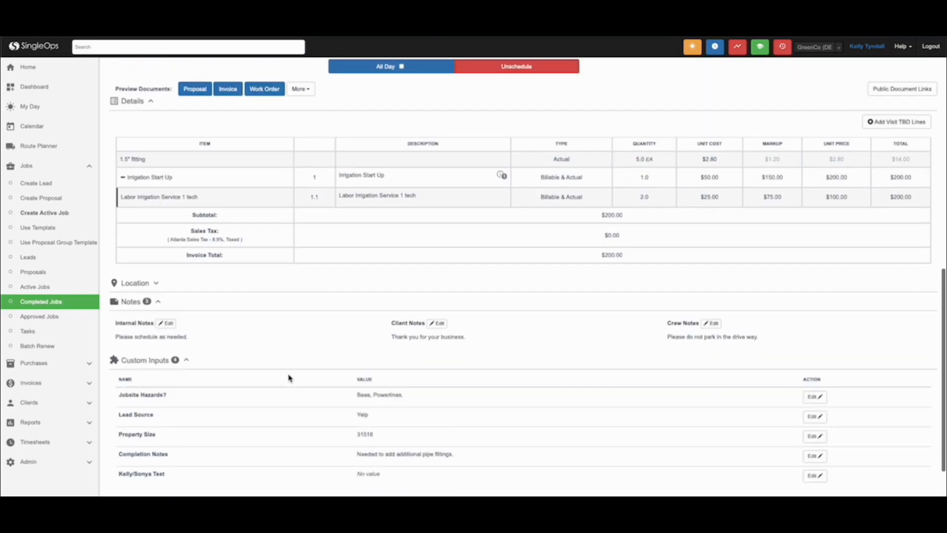
{"action": "scroll", "coordinate": [292, 378], "scroll_direction": "down", "scroll_amount": 2}
{"action": "left_click_drag", "start_coordinate": [364, 390], "coordinate": [454, 389]}
{"action": "left_click", "coordinate": [391, 394]}
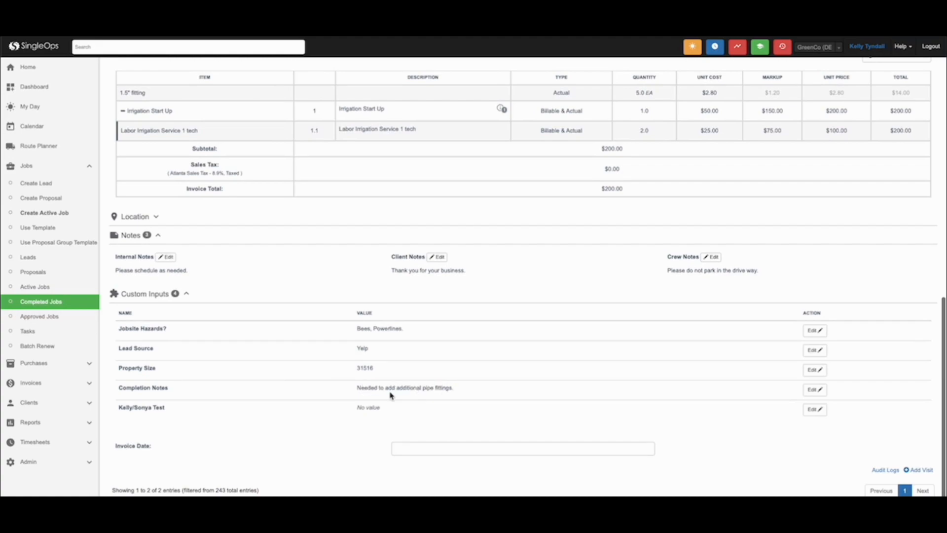
Remove the Needs Review tag from the Irrigation Start Up 2023 visit, keeping its Irrigation tag.
{"action": "scroll", "coordinate": [574, 192], "scroll_direction": "up", "scroll_amount": 3}
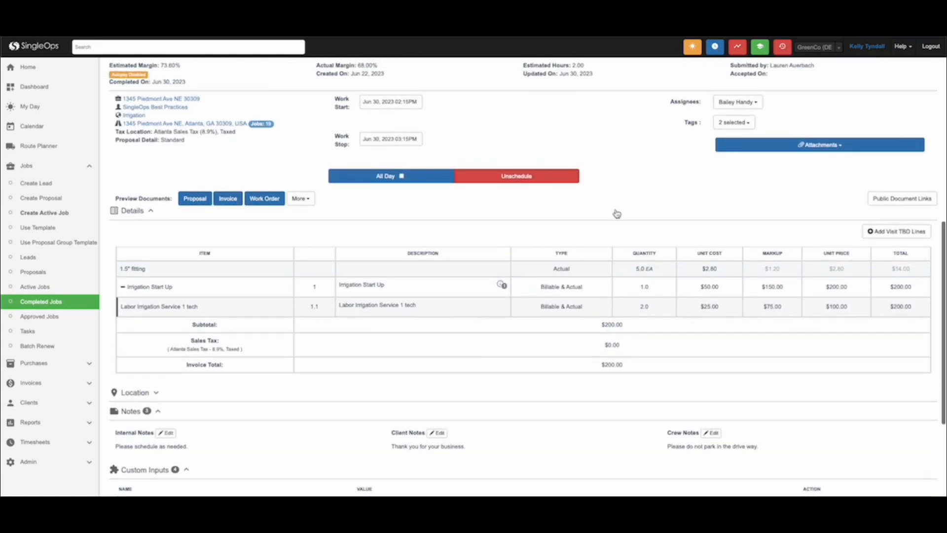
{"action": "scroll", "coordinate": [615, 213], "scroll_direction": "up", "scroll_amount": 2}
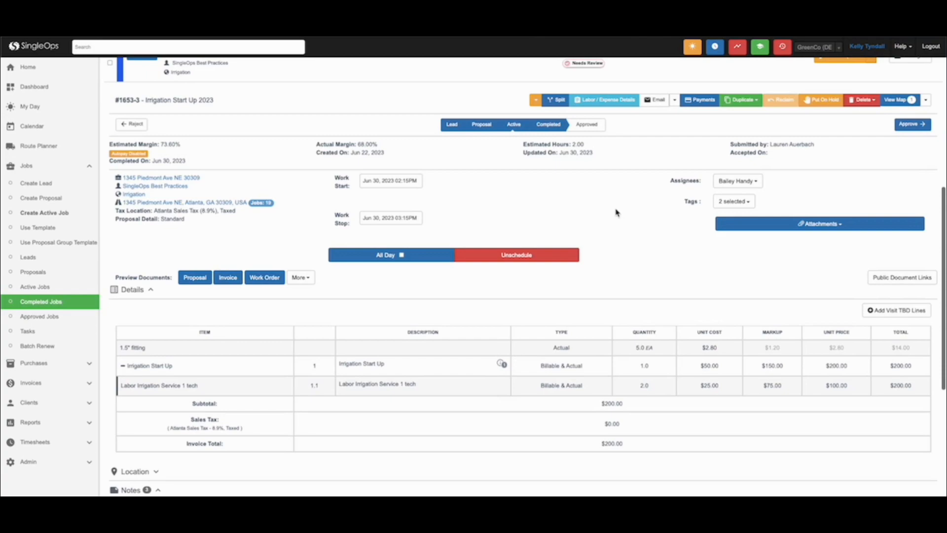
{"action": "left_click", "coordinate": [733, 202]}
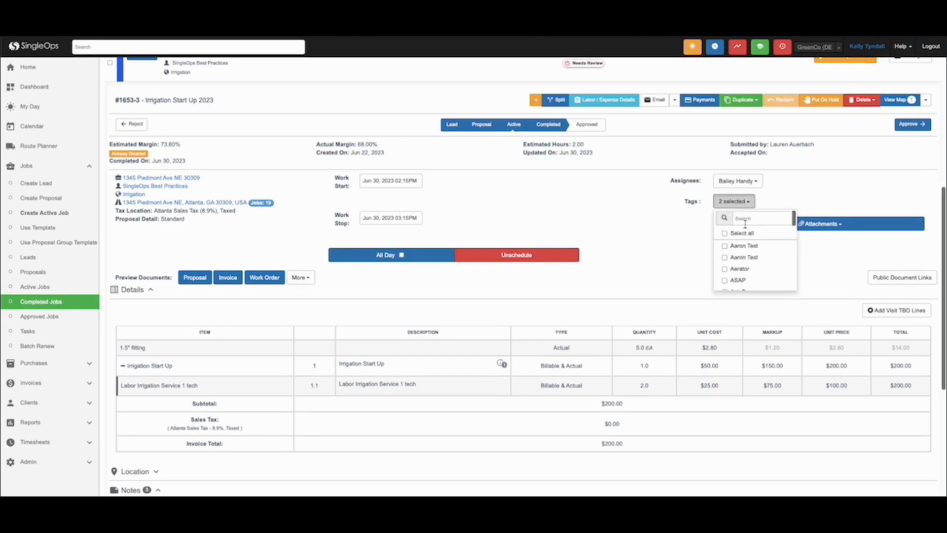
{"action": "left_click", "coordinate": [746, 217]}
{"action": "type", "text": "r"}
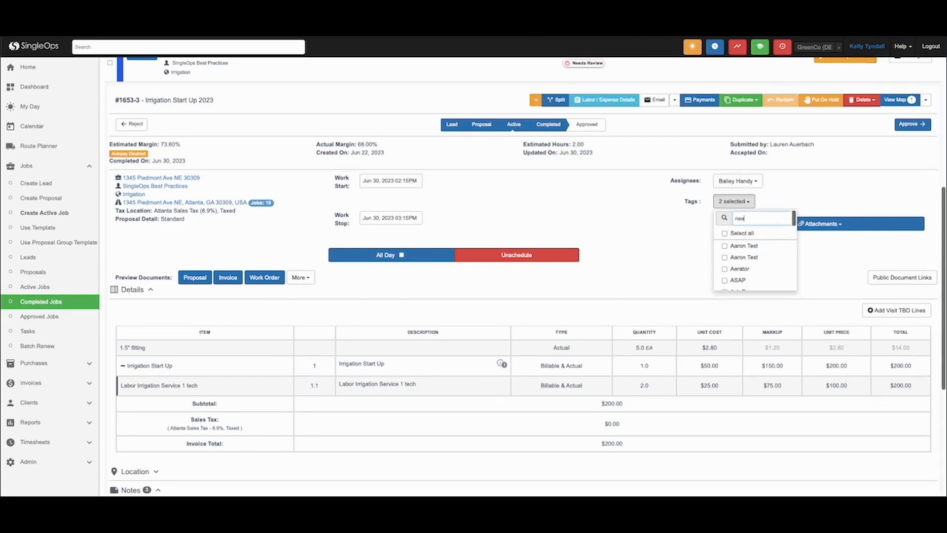
{"action": "left_click", "coordinate": [738, 269]}
{"action": "left_click", "coordinate": [656, 278]}
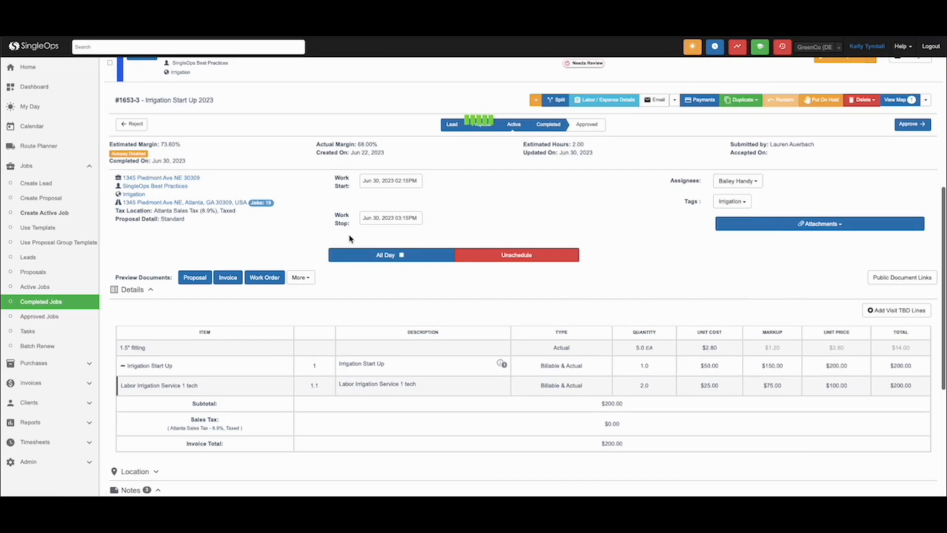
Clear the Needs Review tag filter from the completed visits list.
{"action": "scroll", "coordinate": [249, 146], "scroll_direction": "up", "scroll_amount": 7}
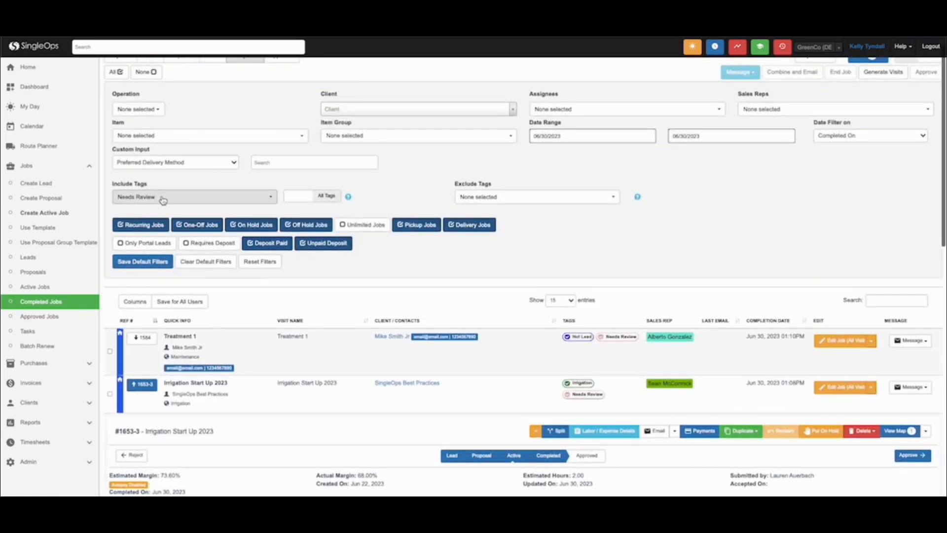
{"action": "left_click", "coordinate": [163, 200]}
{"action": "left_click", "coordinate": [137, 265]}
{"action": "left_click", "coordinate": [580, 52]}
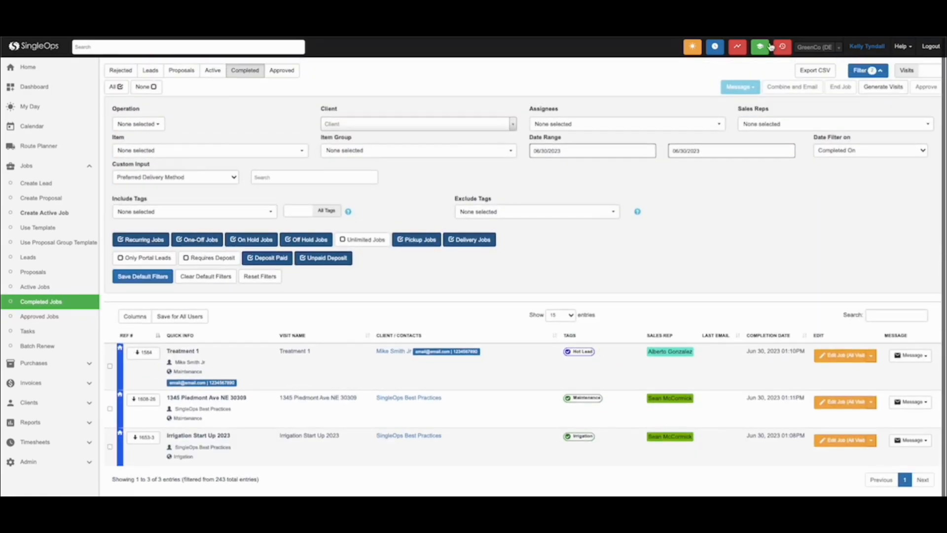
Hide the filter options, select all listed completed visits and approve them.
{"action": "left_click", "coordinate": [868, 70]}
{"action": "left_click", "coordinate": [113, 88]}
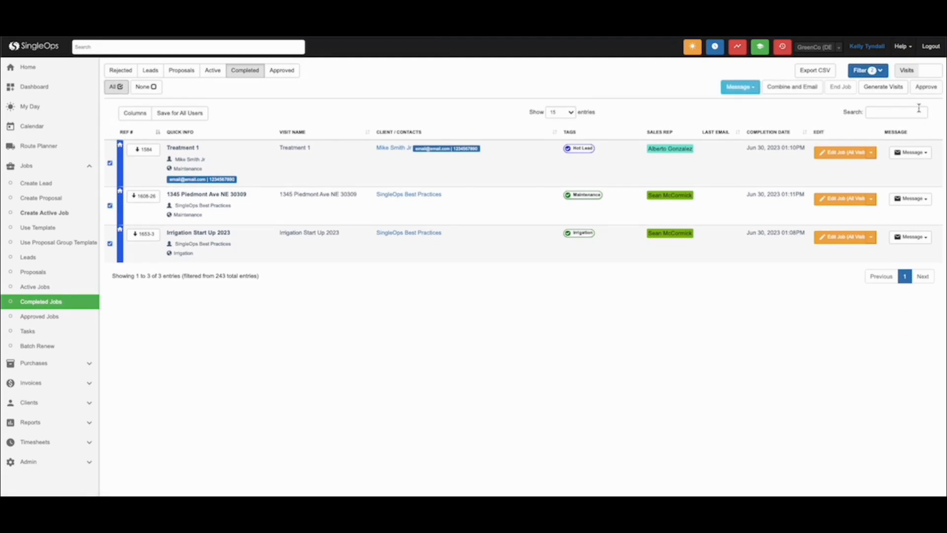
{"action": "left_click", "coordinate": [932, 92]}
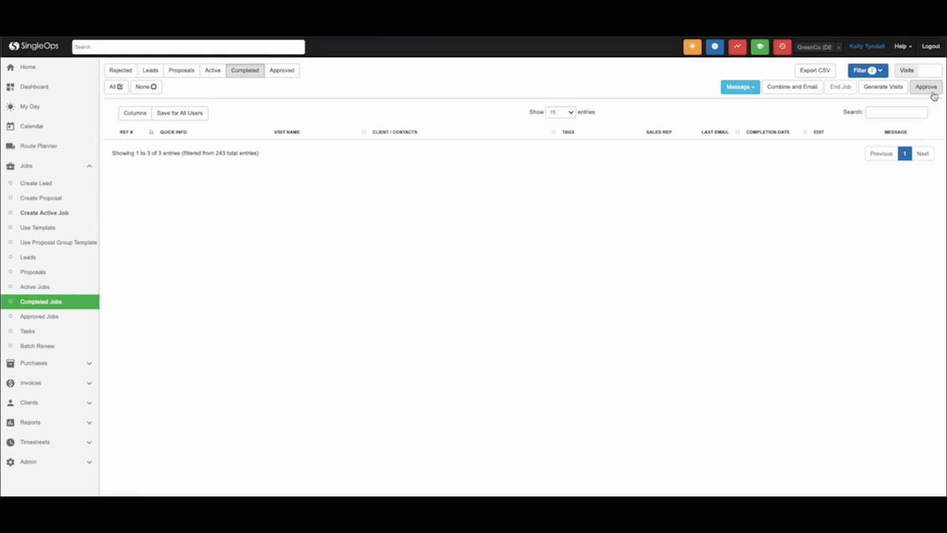
Collapse the jobs navigation and open the list of open invoices.
{"action": "left_click", "coordinate": [89, 167]}
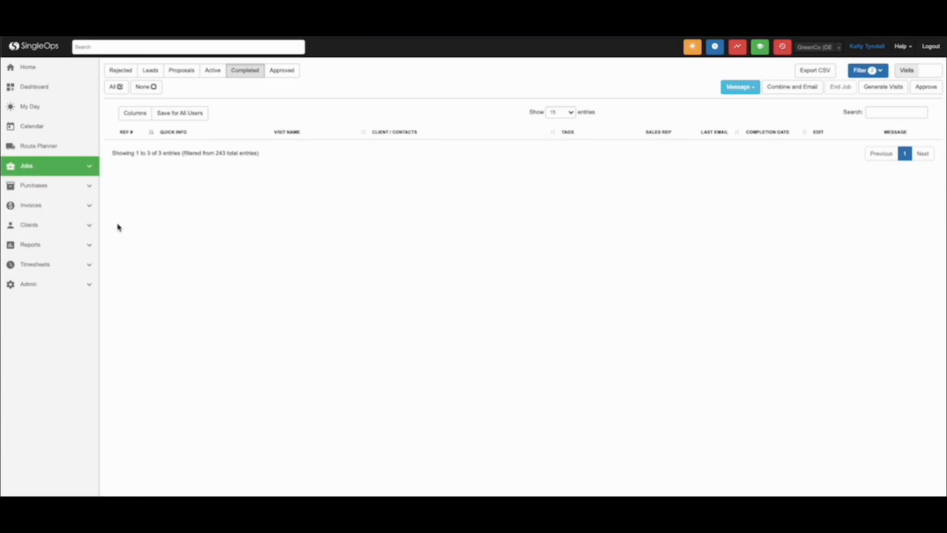
{"action": "left_click", "coordinate": [42, 207]}
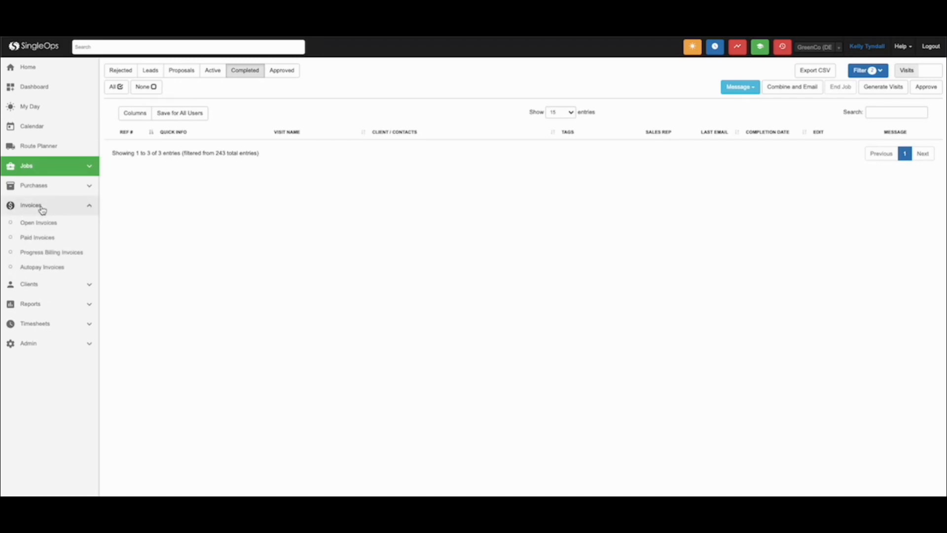
{"action": "left_click", "coordinate": [36, 228]}
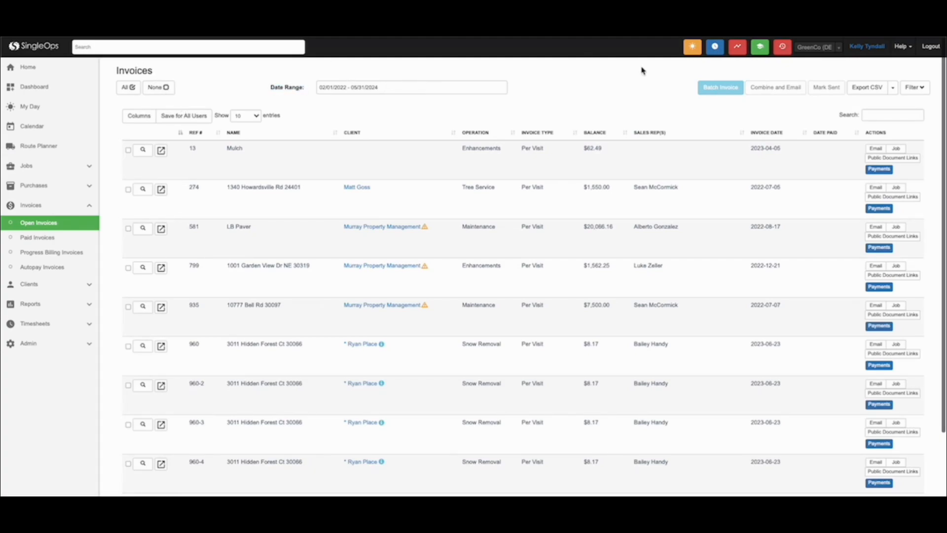
Show the invoice filter options and limit the invoice date range to 06/30/2023 only.
{"action": "left_click", "coordinate": [926, 87]}
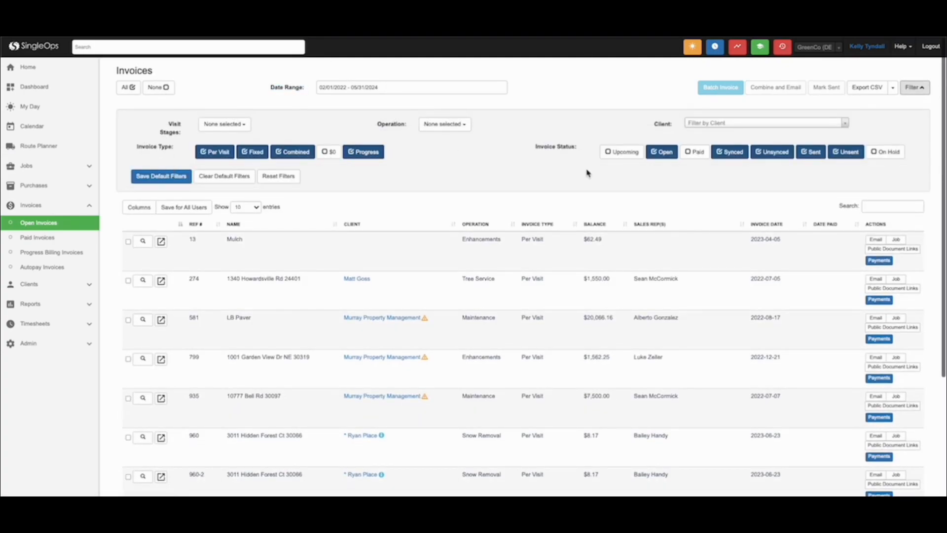
{"action": "left_click", "coordinate": [366, 83]}
{"action": "left_click", "coordinate": [334, 107]}
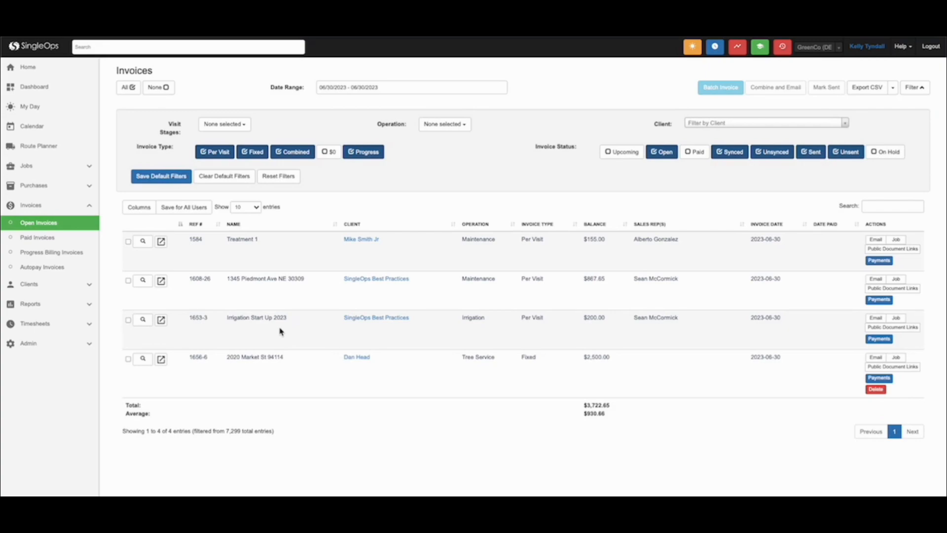
{"action": "double_click", "coordinate": [527, 357]}
{"action": "left_click", "coordinate": [526, 357]}
Select all listed invoices and start a batch invoice email using the Invoice Email template.
{"action": "left_click", "coordinate": [128, 90]}
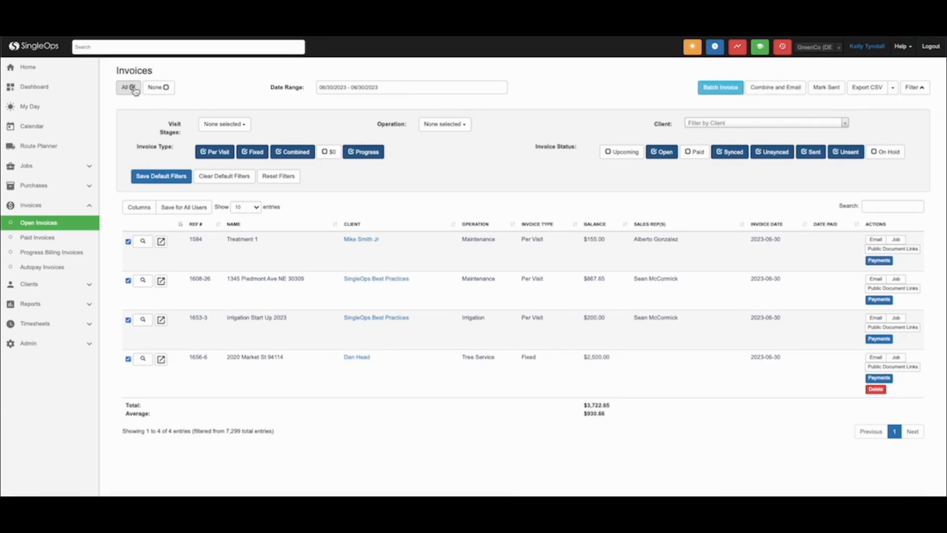
{"action": "left_click", "coordinate": [733, 93]}
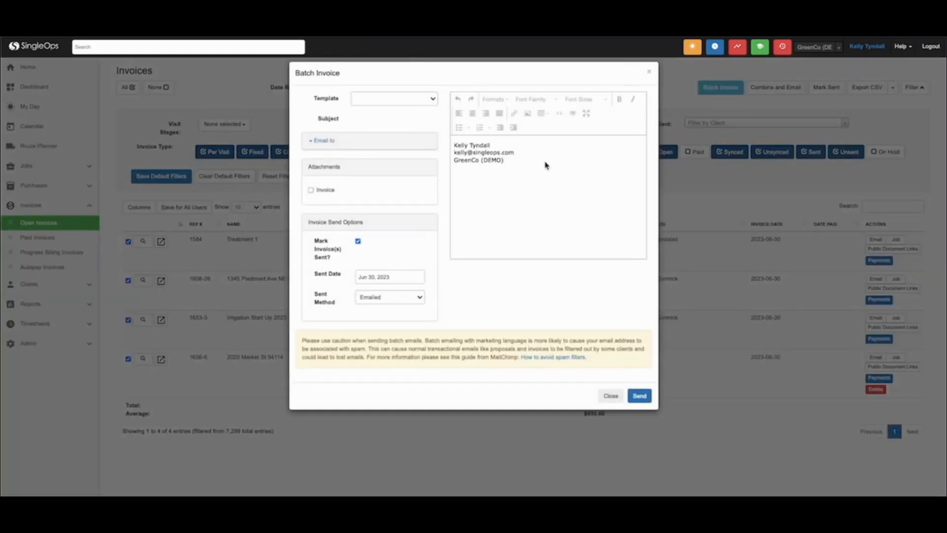
{"action": "left_click", "coordinate": [376, 98]}
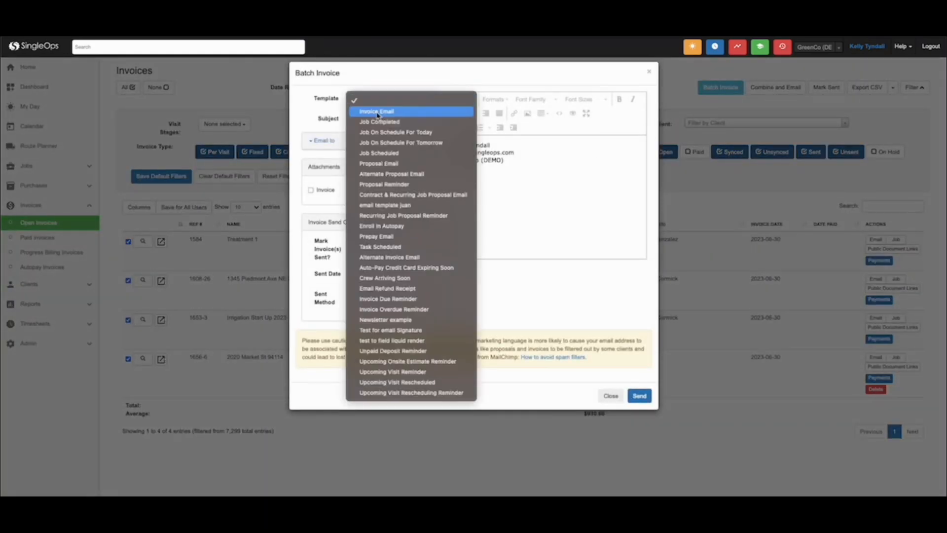
{"action": "left_click", "coordinate": [376, 111]}
Expand the recipients of the batch invoice email, include the invoice as an attachment and send the batch.
{"action": "left_click", "coordinate": [371, 148]}
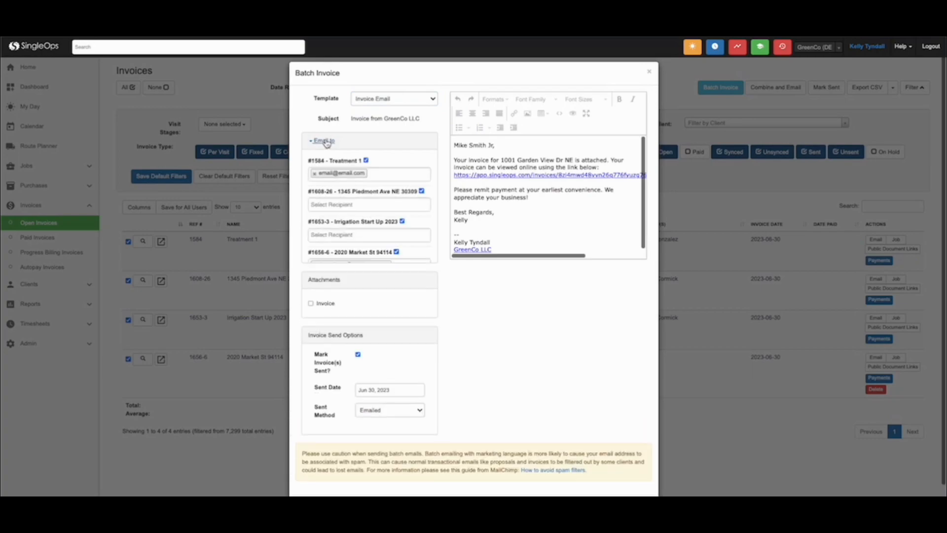
{"action": "scroll", "coordinate": [587, 158], "scroll_direction": "down", "scroll_amount": 1}
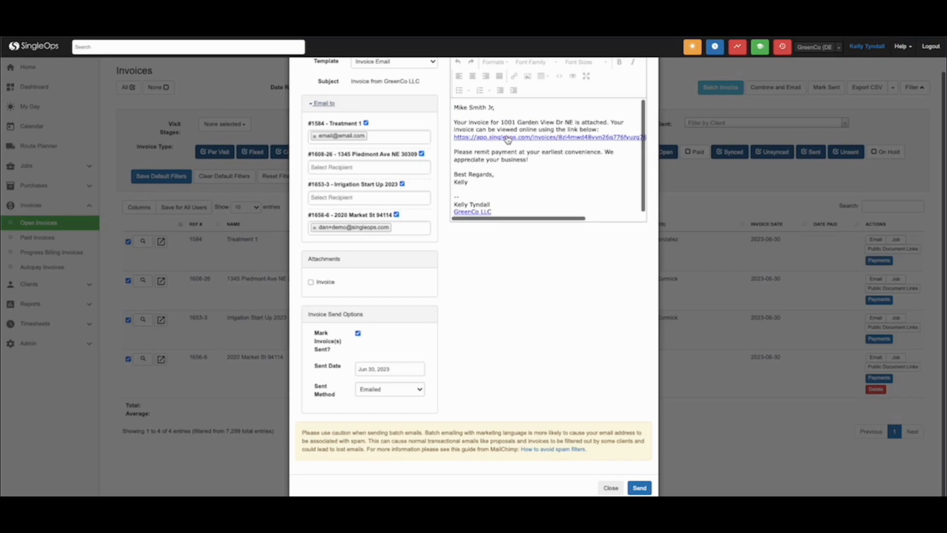
{"action": "scroll", "coordinate": [493, 172], "scroll_direction": "down", "scroll_amount": 1}
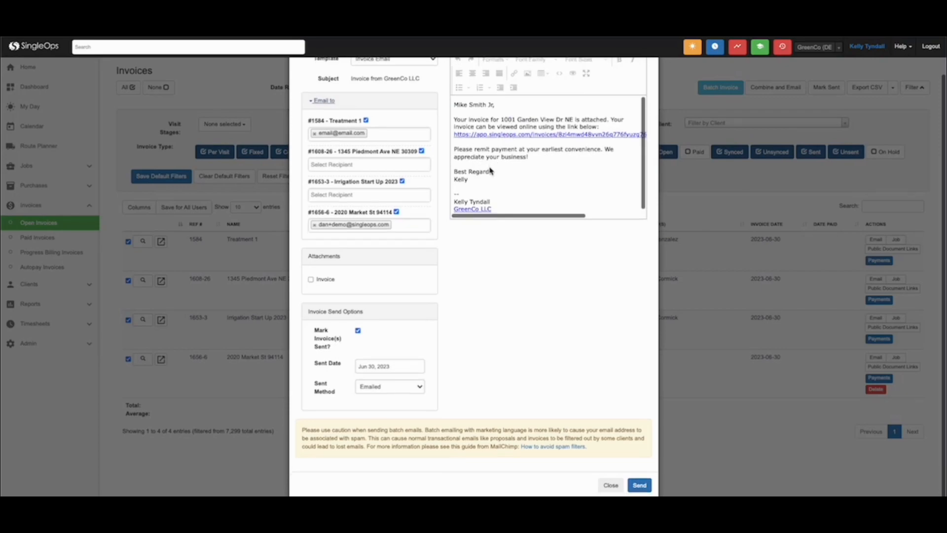
{"action": "left_click", "coordinate": [312, 279]}
{"action": "left_click", "coordinate": [641, 486]}
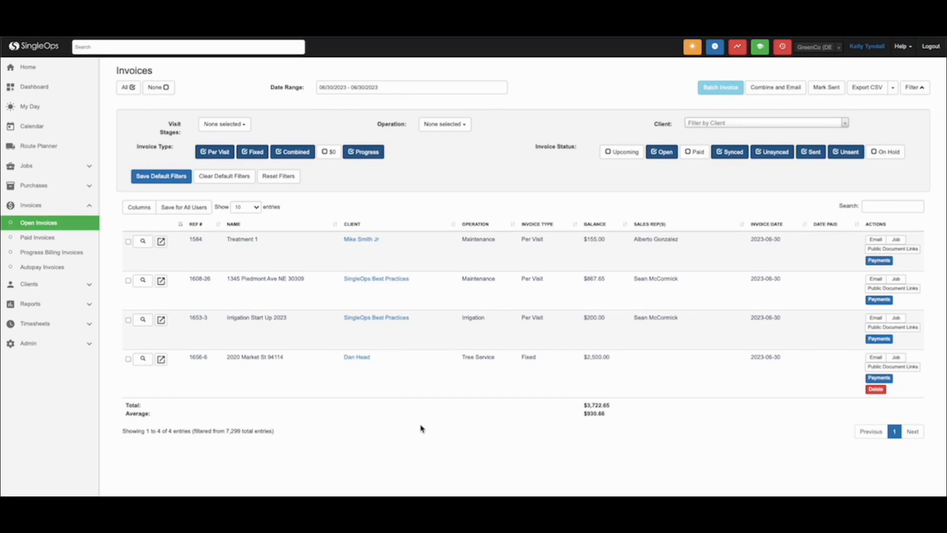
Set the invoice date range to 06/01/2023 - 06/30/2023 and look through the listed invoices.
{"action": "left_click", "coordinate": [366, 85]}
{"action": "left_click", "coordinate": [334, 157]}
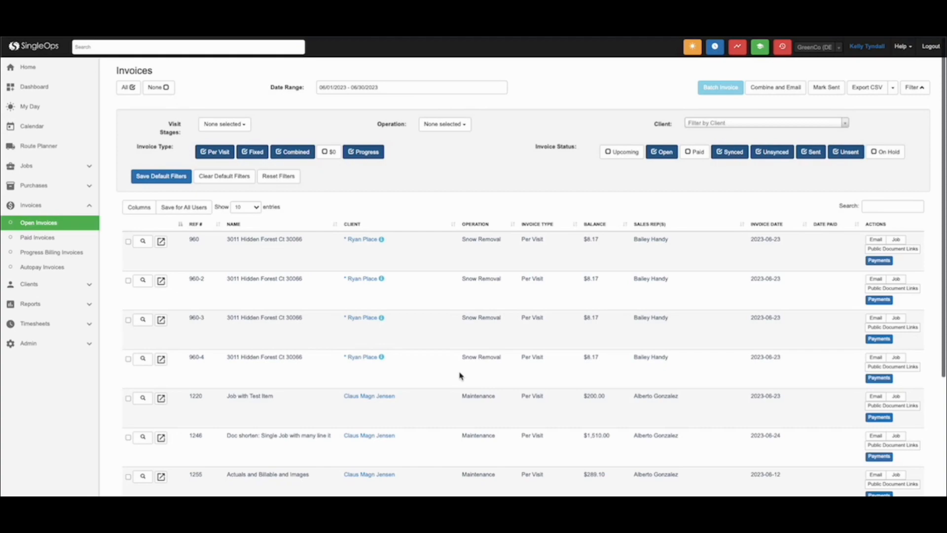
{"action": "scroll", "coordinate": [460, 376], "scroll_direction": "down", "scroll_amount": 4}
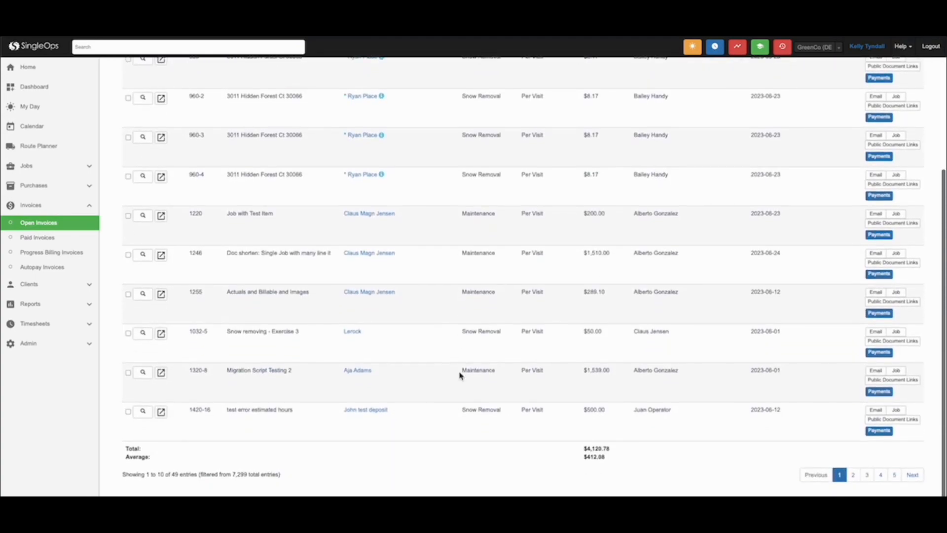
{"action": "scroll", "coordinate": [511, 330], "scroll_direction": "up", "scroll_amount": 3}
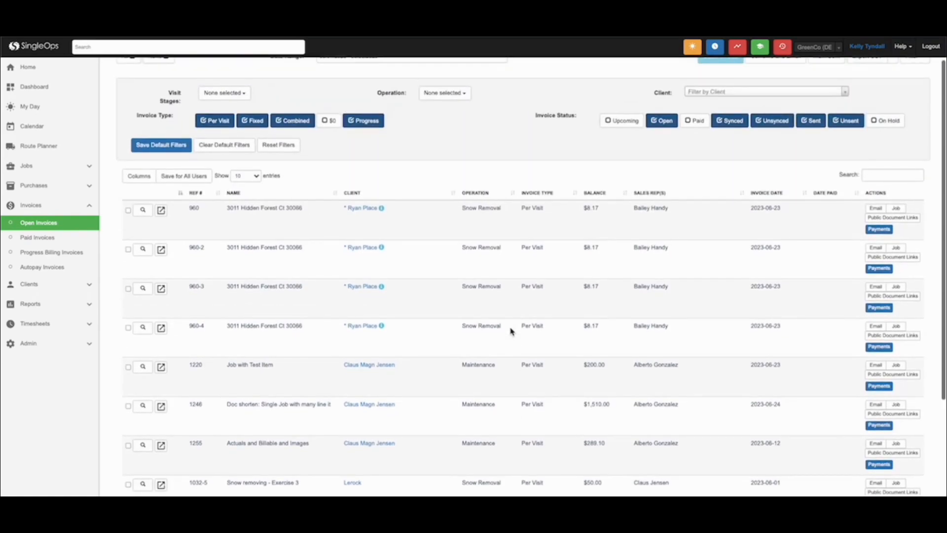
Add the Last Sent column to the invoices table.
{"action": "left_click", "coordinate": [139, 181]}
{"action": "scroll", "coordinate": [140, 203], "scroll_direction": "down", "scroll_amount": 6}
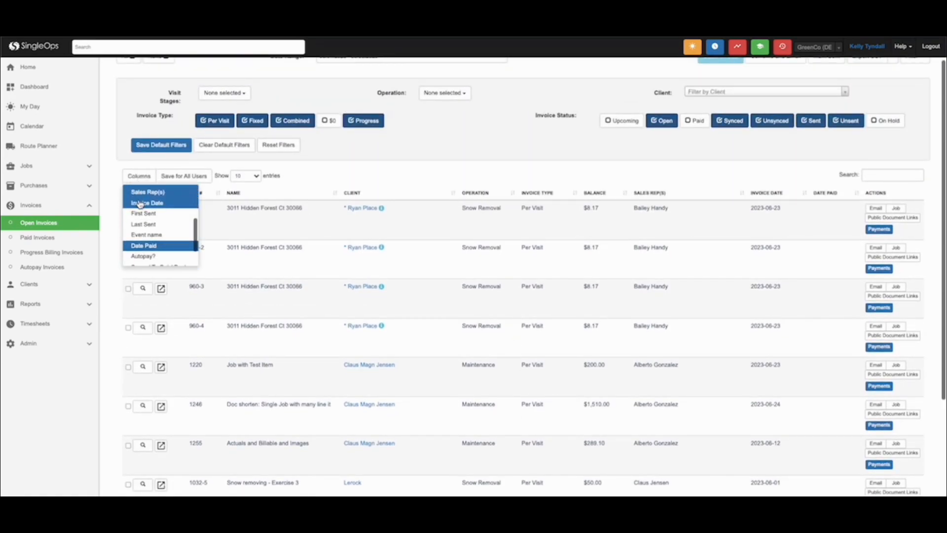
{"action": "left_click", "coordinate": [142, 207]}
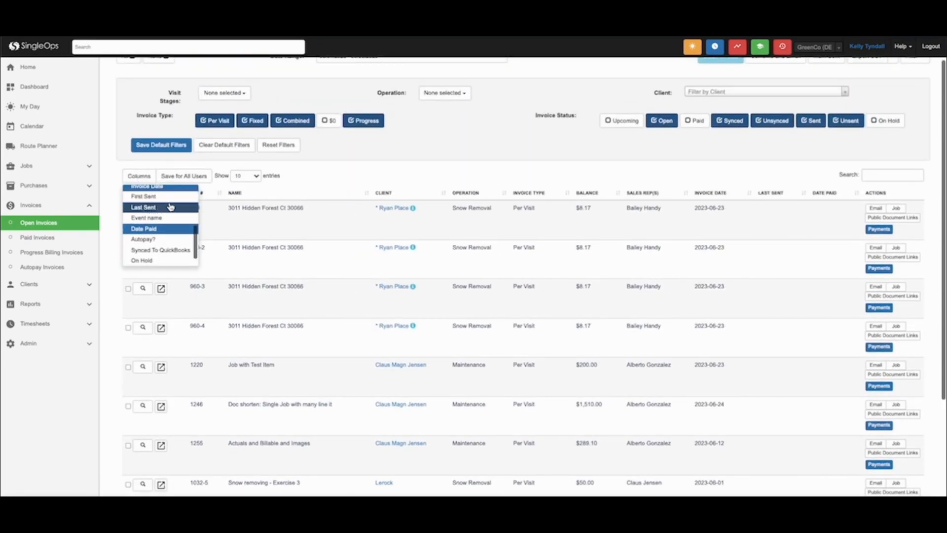
{"action": "left_click", "coordinate": [796, 225]}
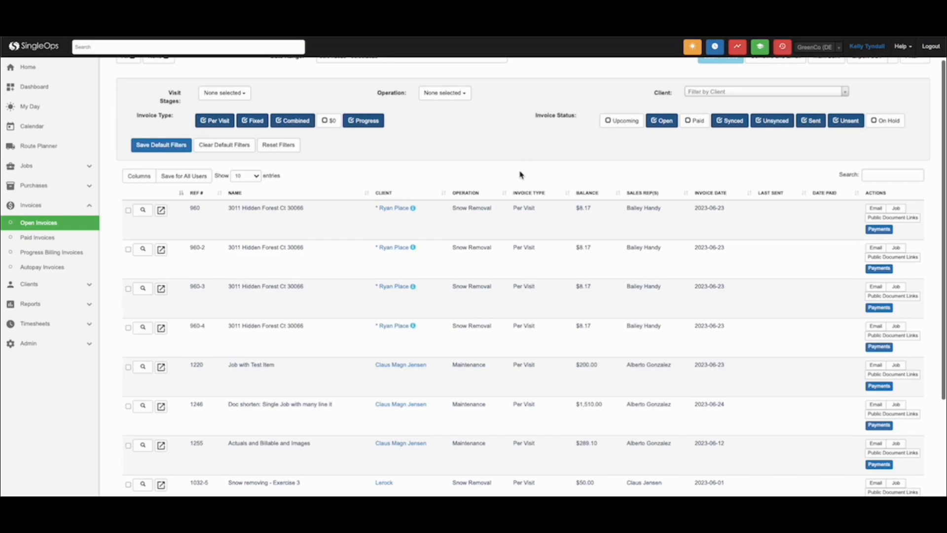
{"action": "scroll", "coordinate": [514, 179], "scroll_direction": "up", "scroll_amount": 1}
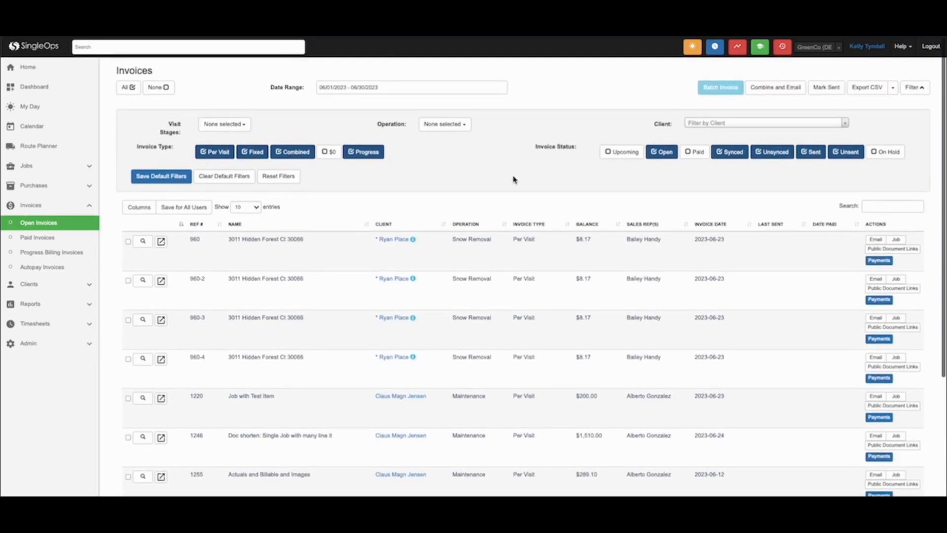